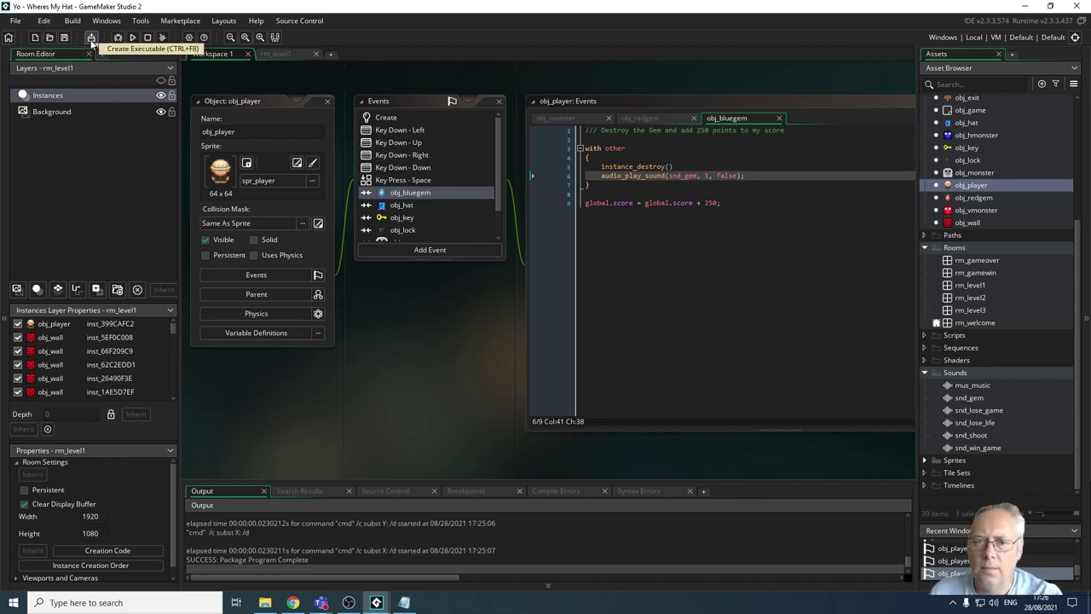
Step: Create a zip-packaged executable of the game and save it as Yo - Wheres My Hat in the Game Export folder
{"action": "left_click", "coordinate": [91, 39]}
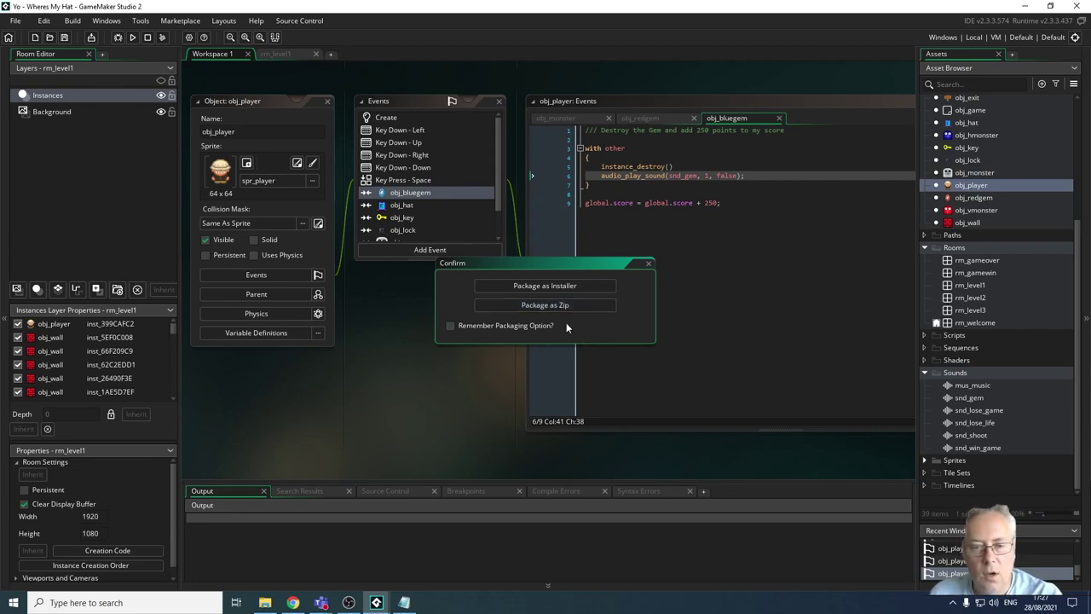
{"action": "left_click", "coordinate": [541, 305]}
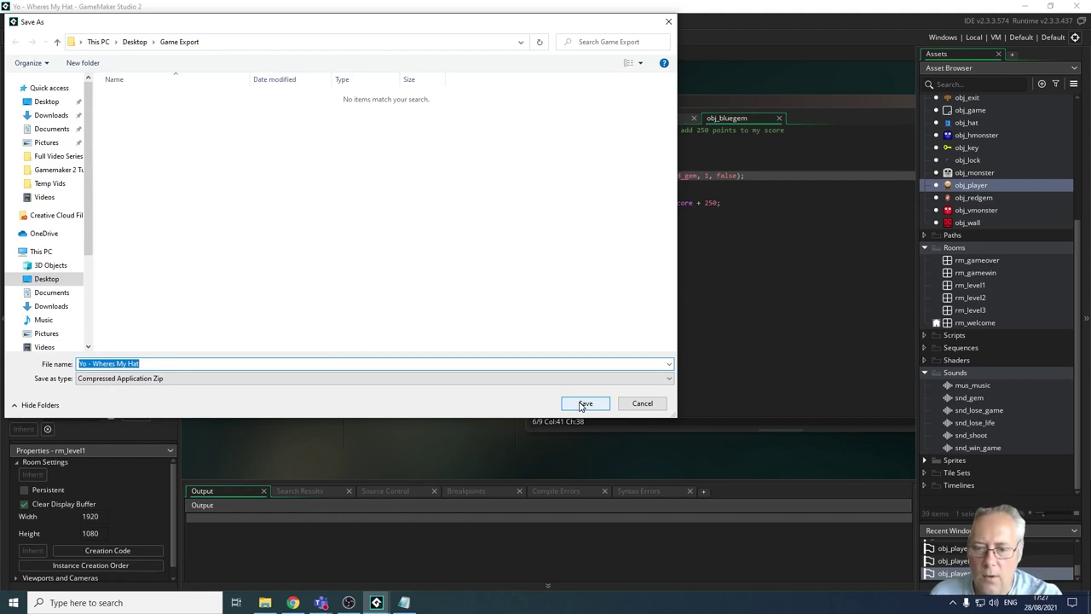
{"action": "left_click", "coordinate": [245, 545]}
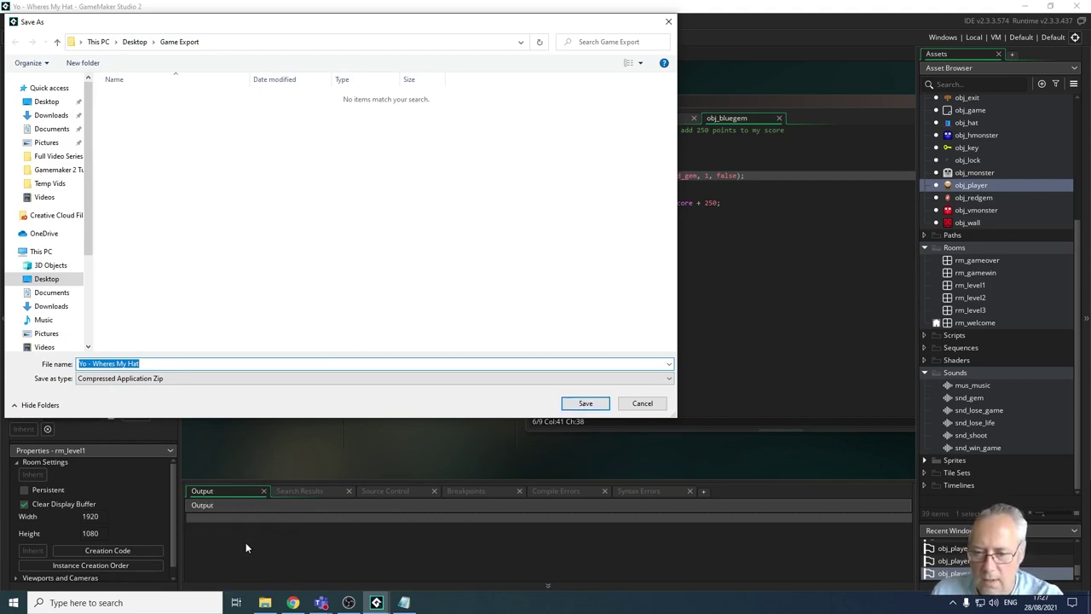
{"action": "left_click", "coordinate": [585, 405]}
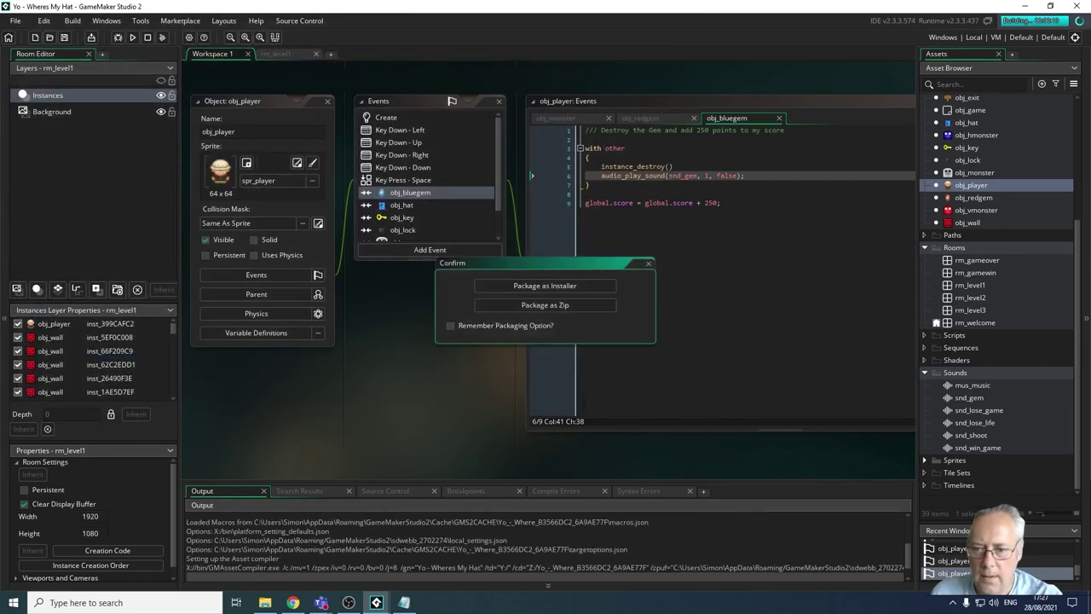
{"action": "left_click", "coordinate": [383, 553]}
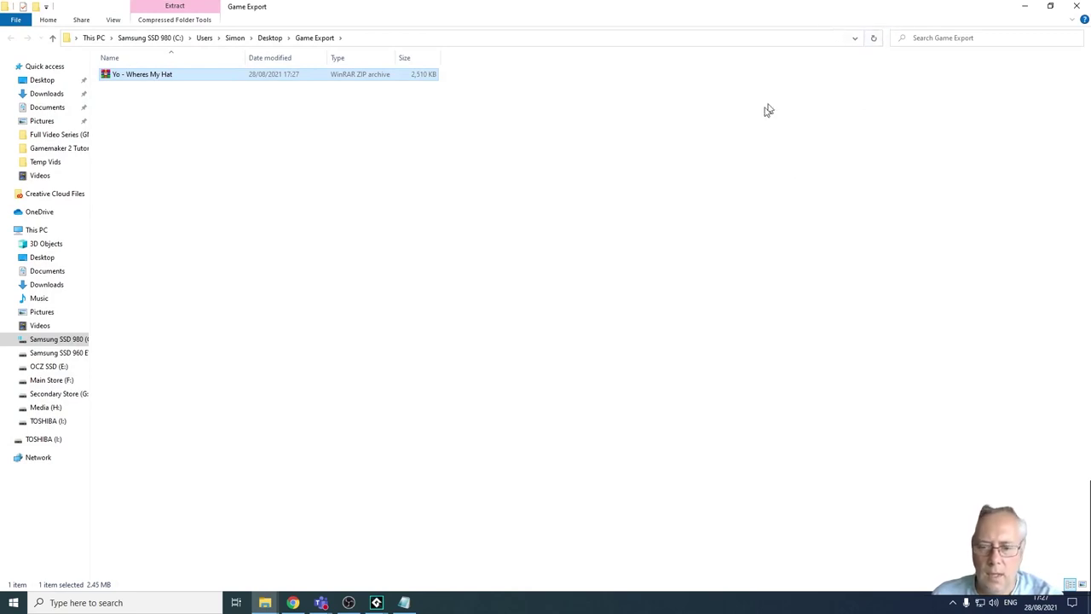
Step: Close all open GameMaker Studio 2 windows, saving the changes in the Maze Game Simplified project
{"action": "right_click", "coordinate": [379, 599]}
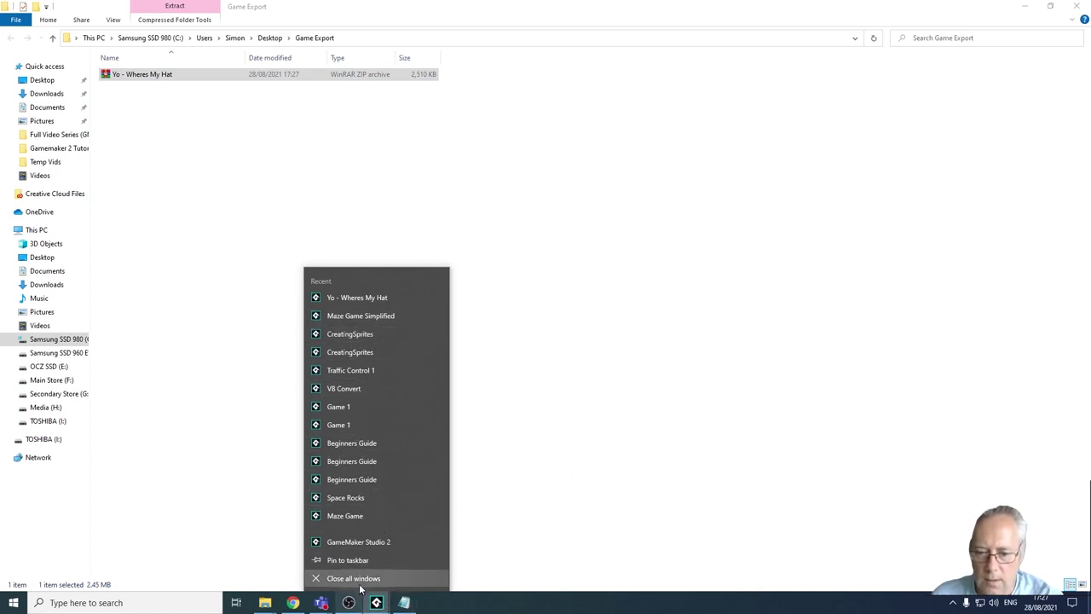
{"action": "left_click", "coordinate": [354, 578]}
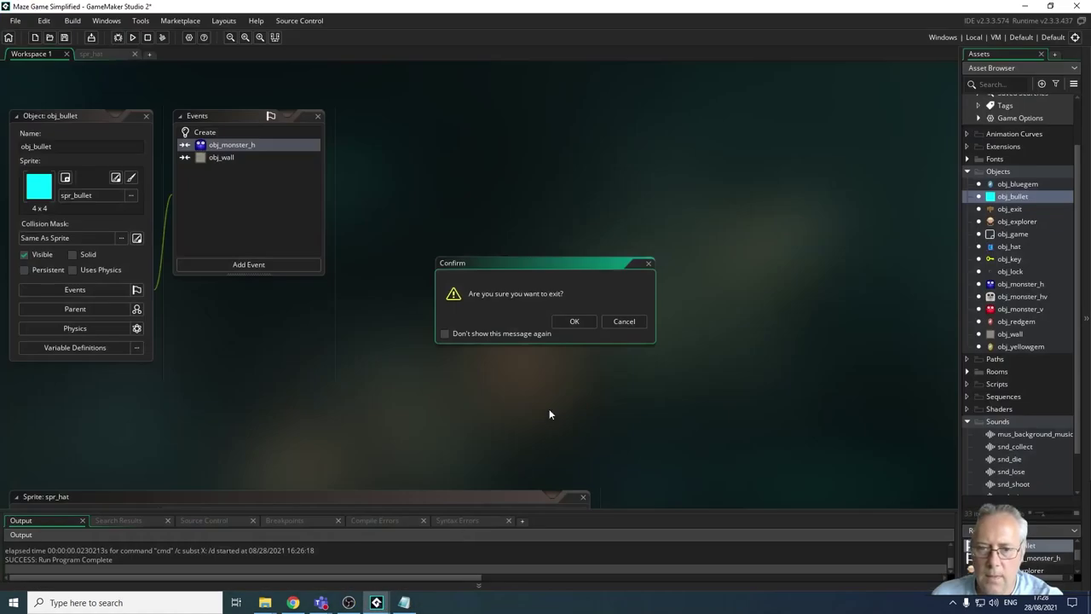
{"action": "left_click", "coordinate": [575, 322]}
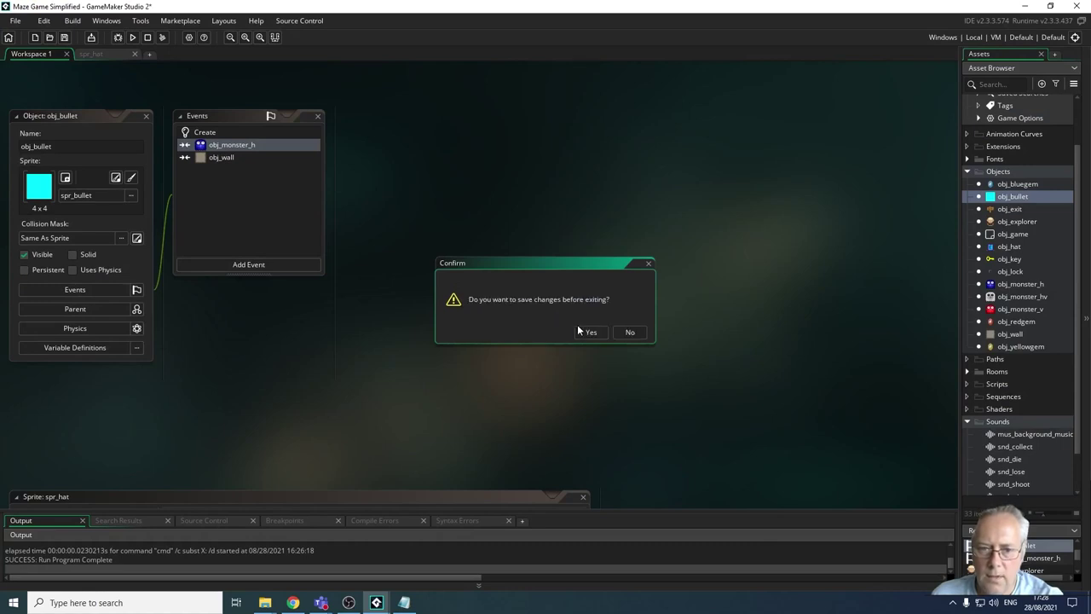
{"action": "left_click", "coordinate": [591, 331]}
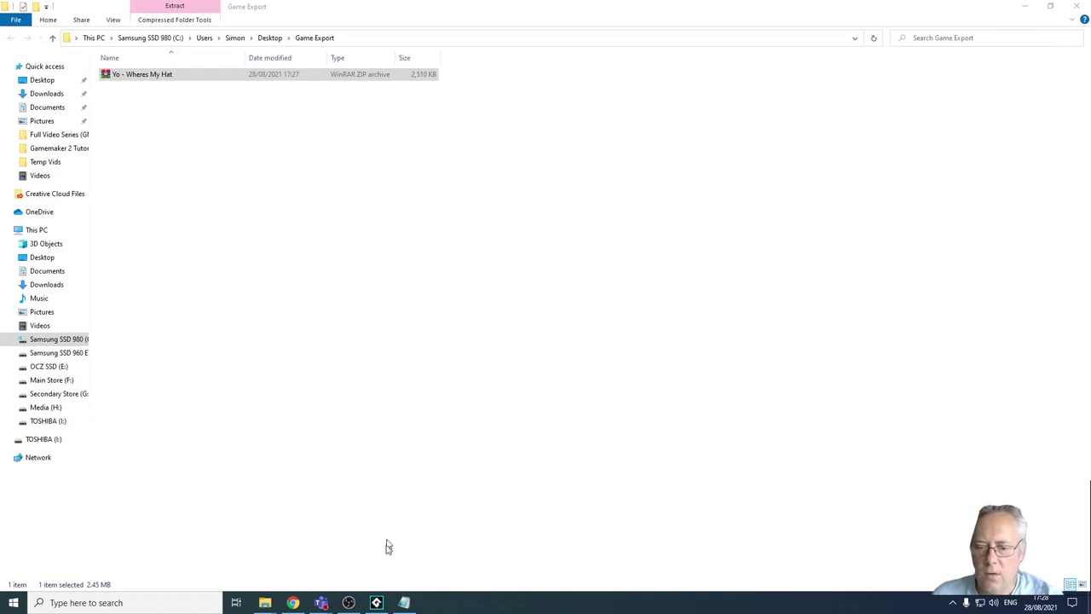
{"action": "right_click", "coordinate": [383, 605]}
{"action": "left_click", "coordinate": [372, 579]}
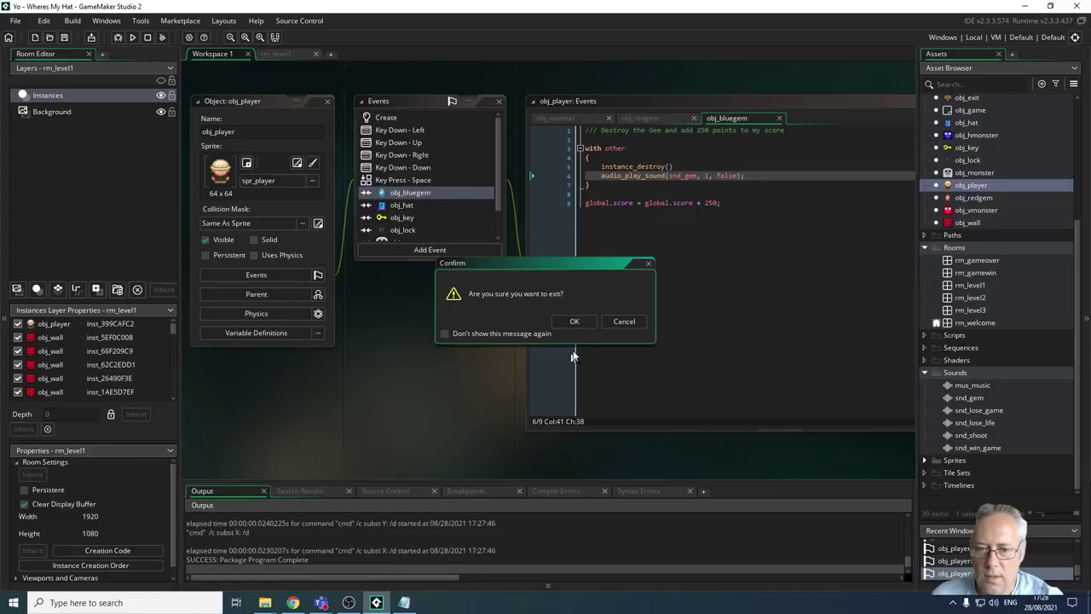
{"action": "left_click", "coordinate": [576, 322]}
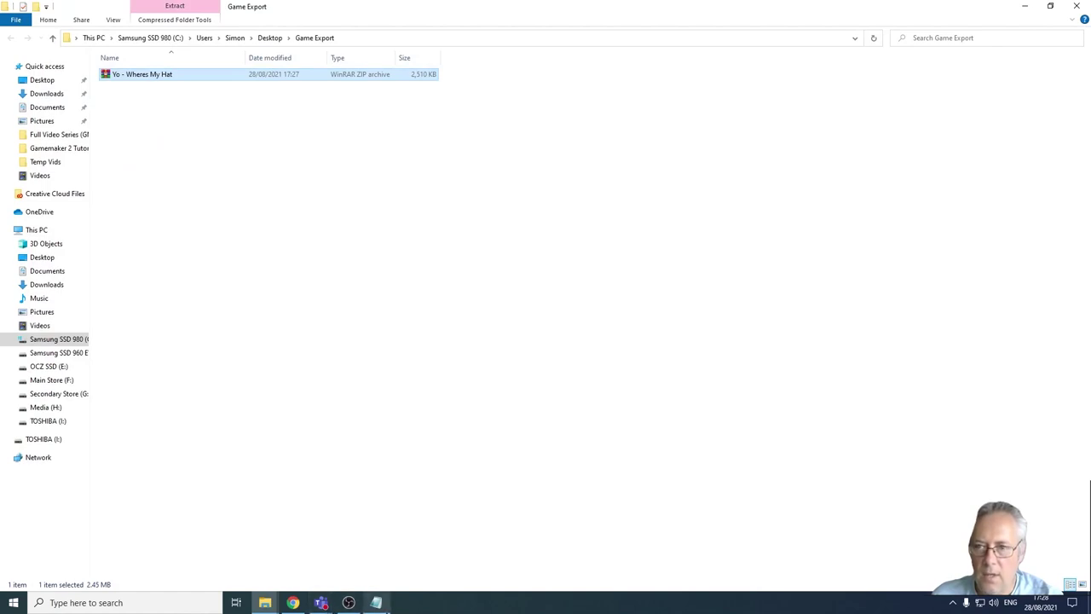
{"action": "mouse_move", "coordinate": [376, 602]}
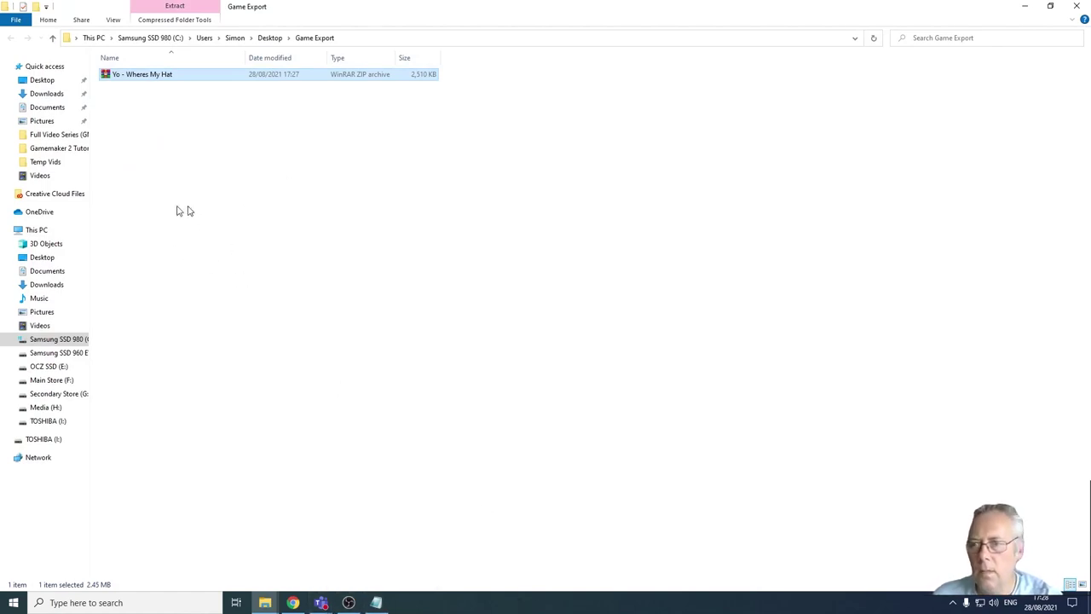
Step: Extract the Yo - Wheres My Hat archive into a folder of the same name and open that folder
{"action": "right_click", "coordinate": [167, 77]}
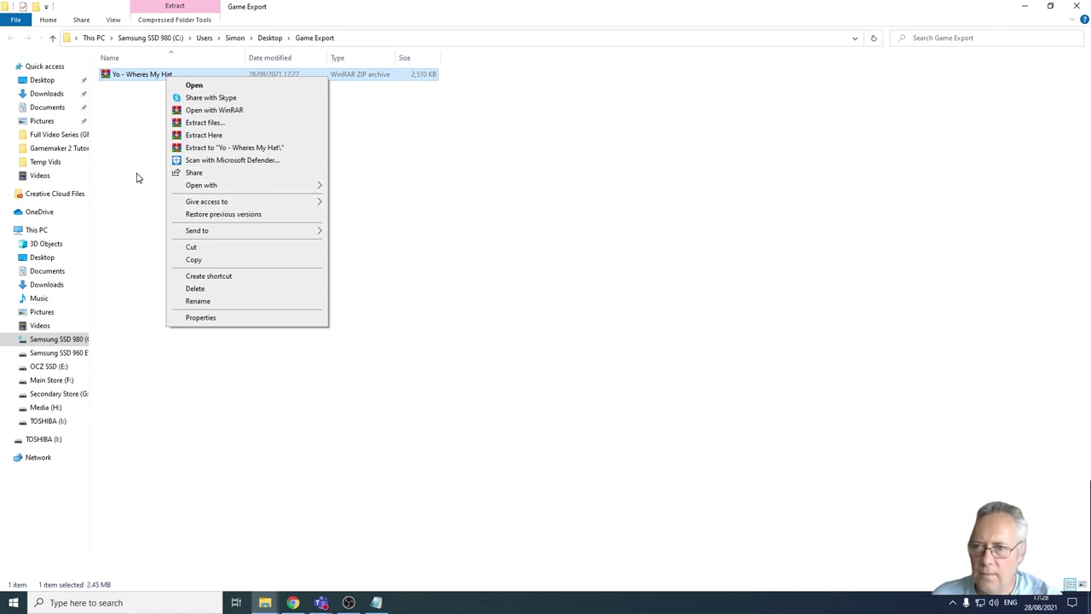
{"action": "left_click", "coordinate": [214, 149]}
{"action": "double_click", "coordinate": [138, 75]}
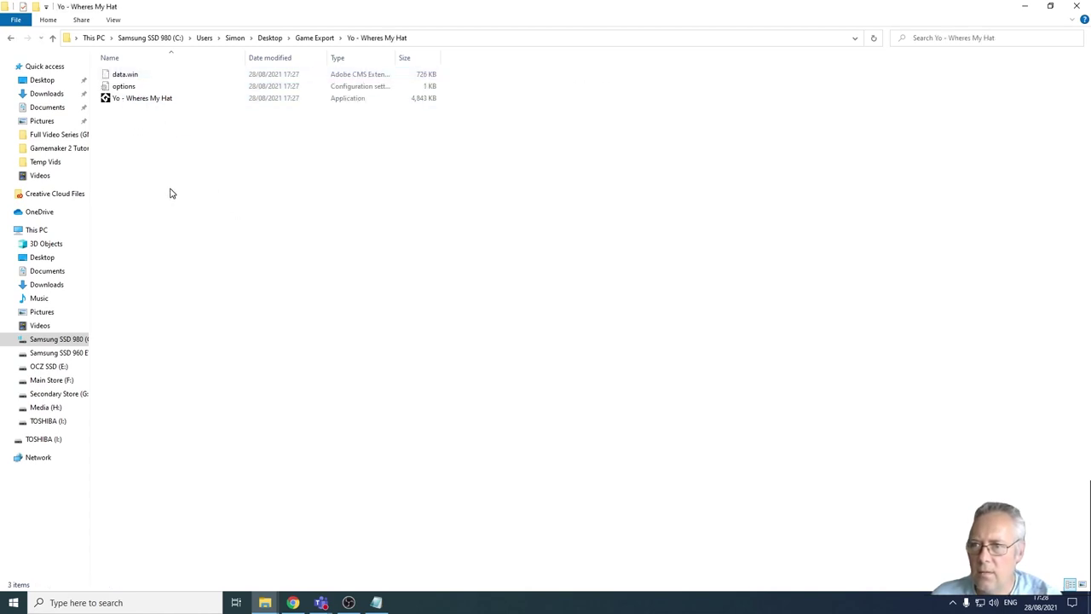
Step: Launch the extracted Yo - Wheres My Hat application and start the game from its welcome screen
{"action": "double_click", "coordinate": [144, 101]}
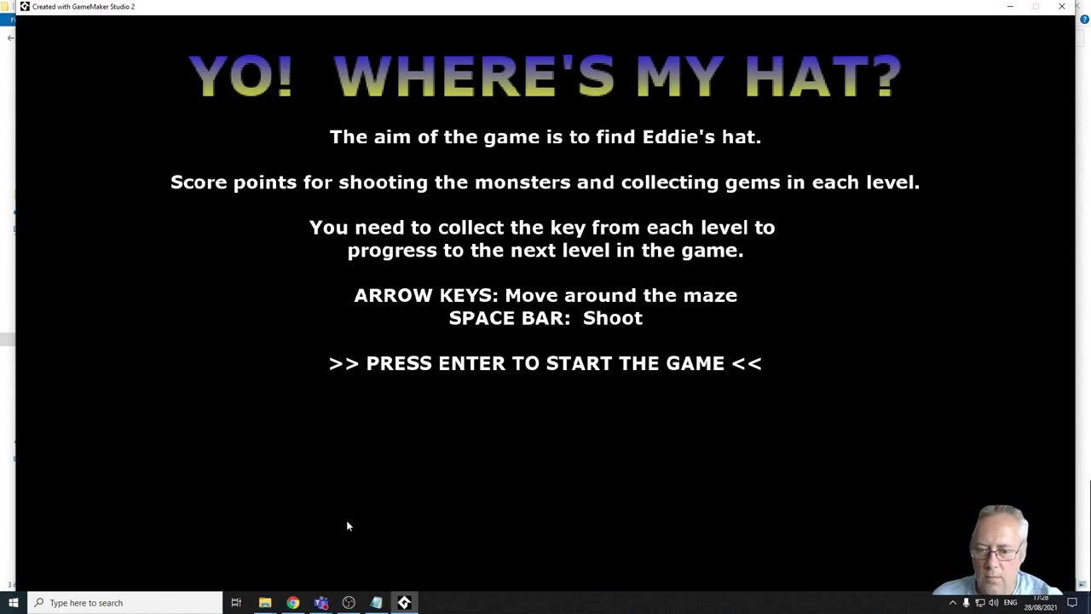
{"action": "left_click", "coordinate": [408, 603]}
{"action": "left_click", "coordinate": [409, 601]}
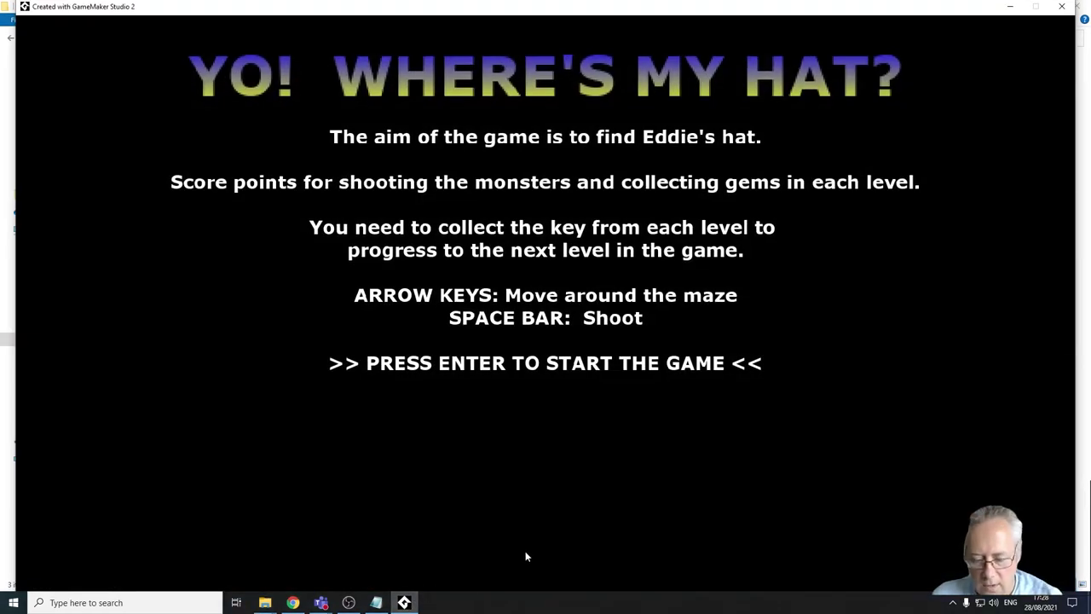
{"action": "key", "text": "Return"}
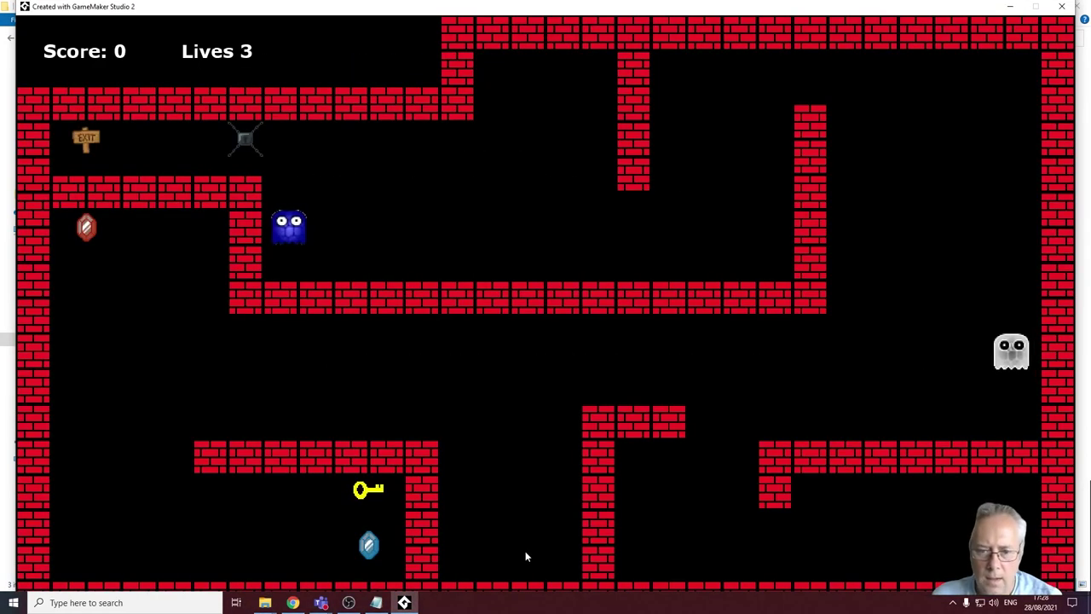
Step: Playtest level 1 by moving the explorer up out of the lower corridor and shooting the grey monster
{"action": "key", "text": "Left"}
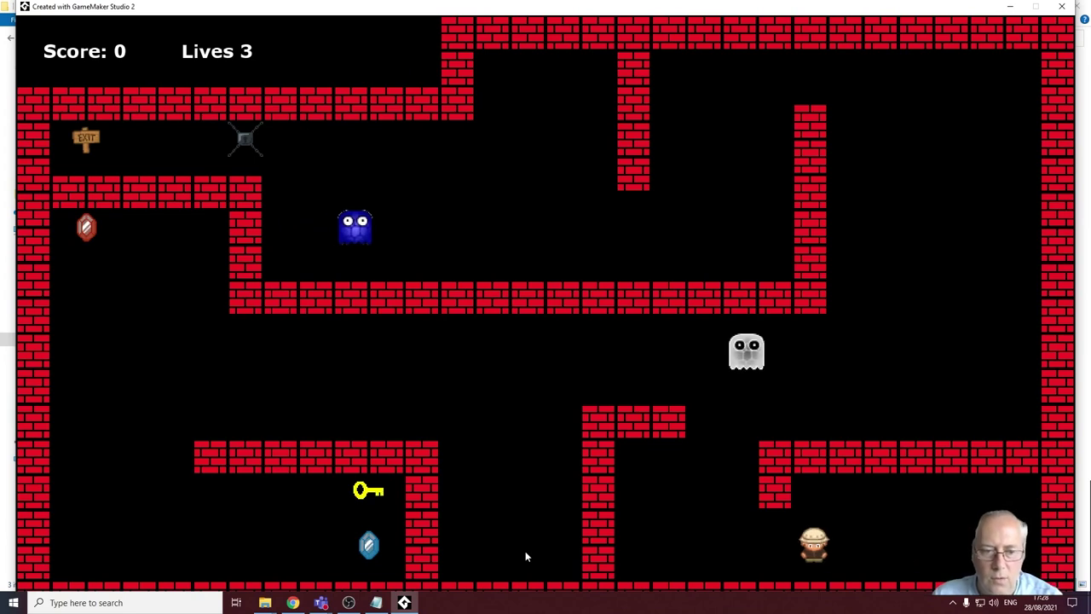
{"action": "key", "text": "Up"}
{"action": "key", "text": "Left"}
{"action": "key", "text": "space"}
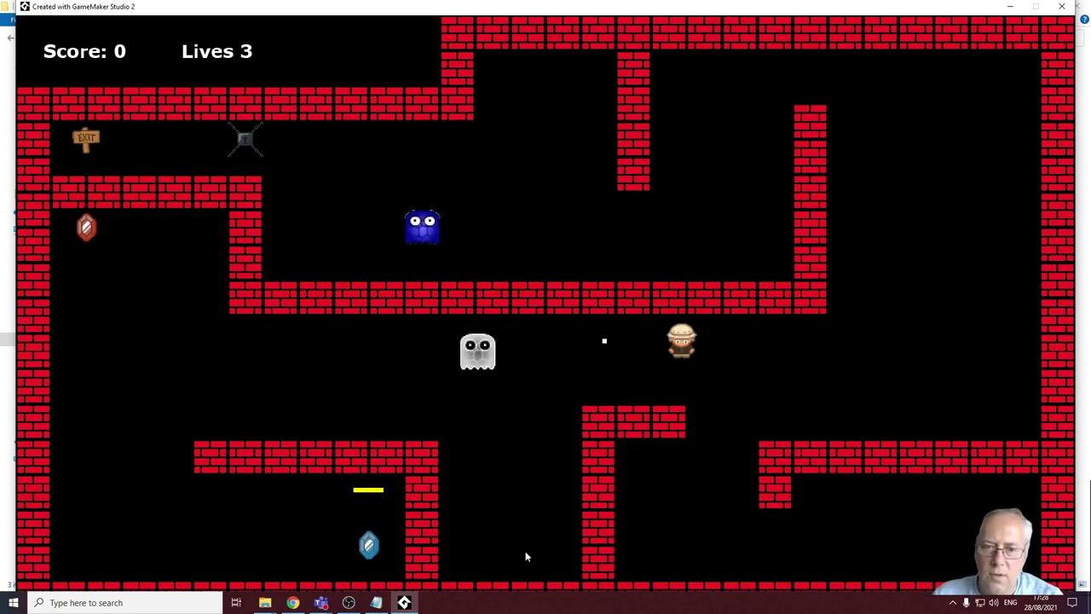
{"action": "key", "text": "Right"}
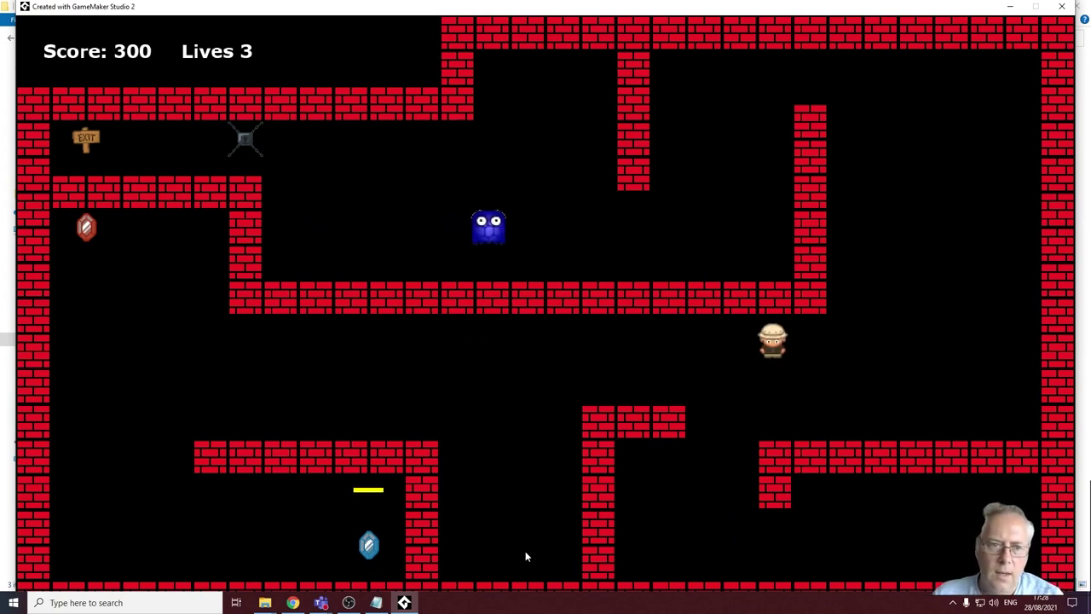
Step: Steer the explorer around the maze walls into the blue monster repeatedly until all lives are used up
{"action": "key", "text": "Up"}
{"action": "key", "text": "Left"}
{"action": "key", "text": "Down"}
{"action": "key", "text": "Left"}
{"action": "key", "text": "Left"}
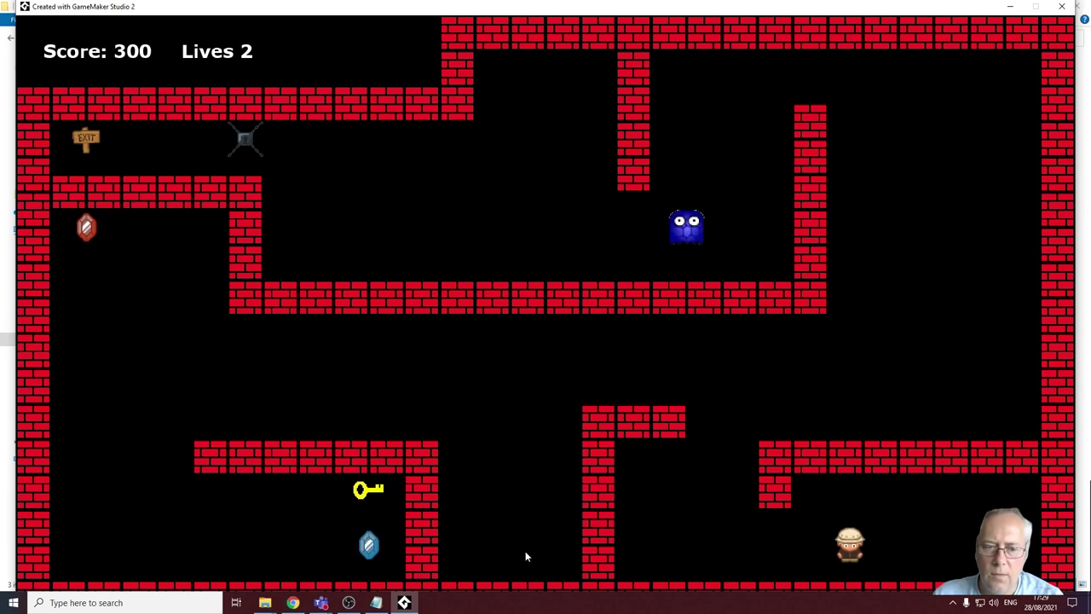
{"action": "key", "text": "Up"}
{"action": "key", "text": "Right"}
{"action": "key", "text": "Up"}
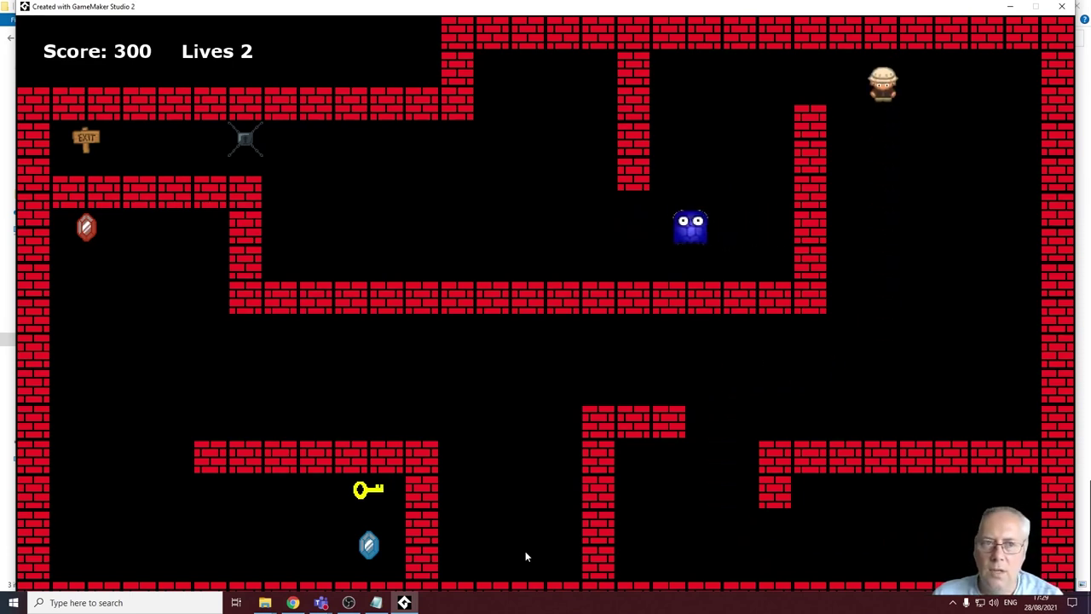
{"action": "key", "text": "Left"}
{"action": "key", "text": "Down"}
{"action": "key", "text": "Left"}
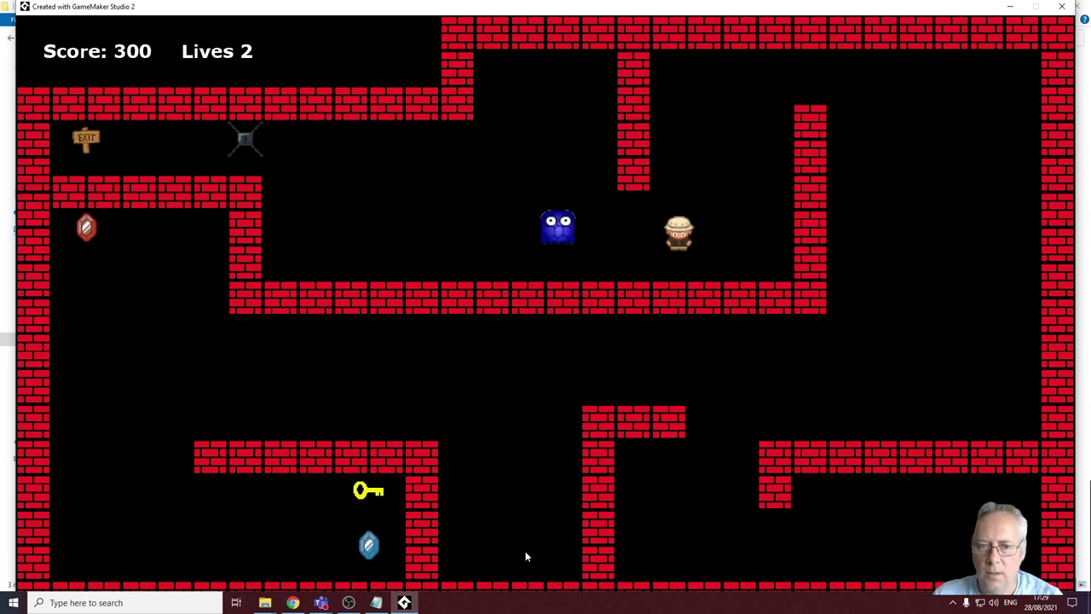
{"action": "key", "text": "Left"}
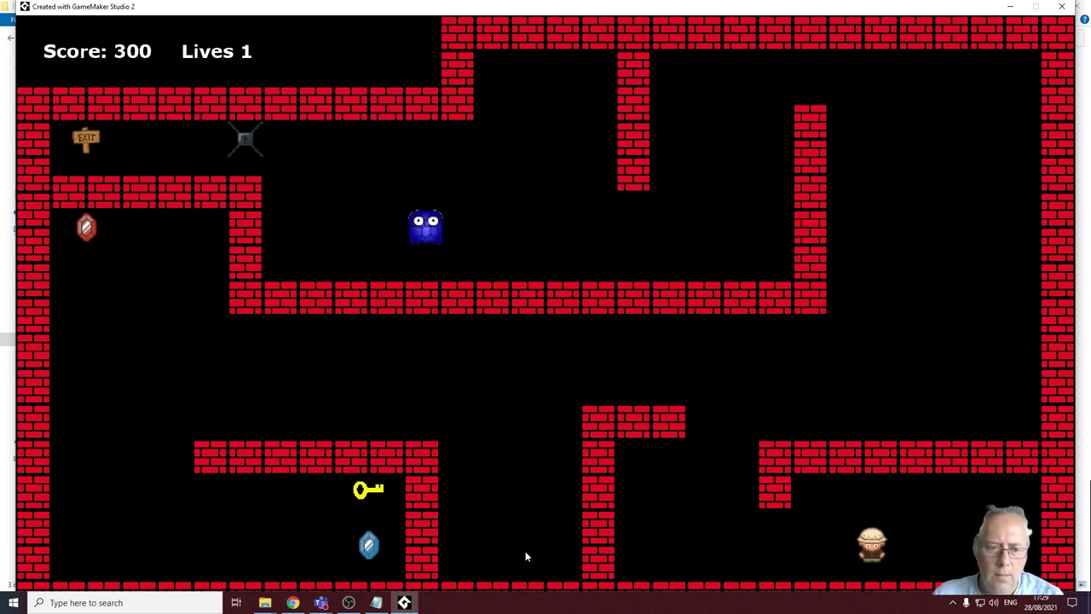
{"action": "key", "text": "Up"}
{"action": "key", "text": "Right"}
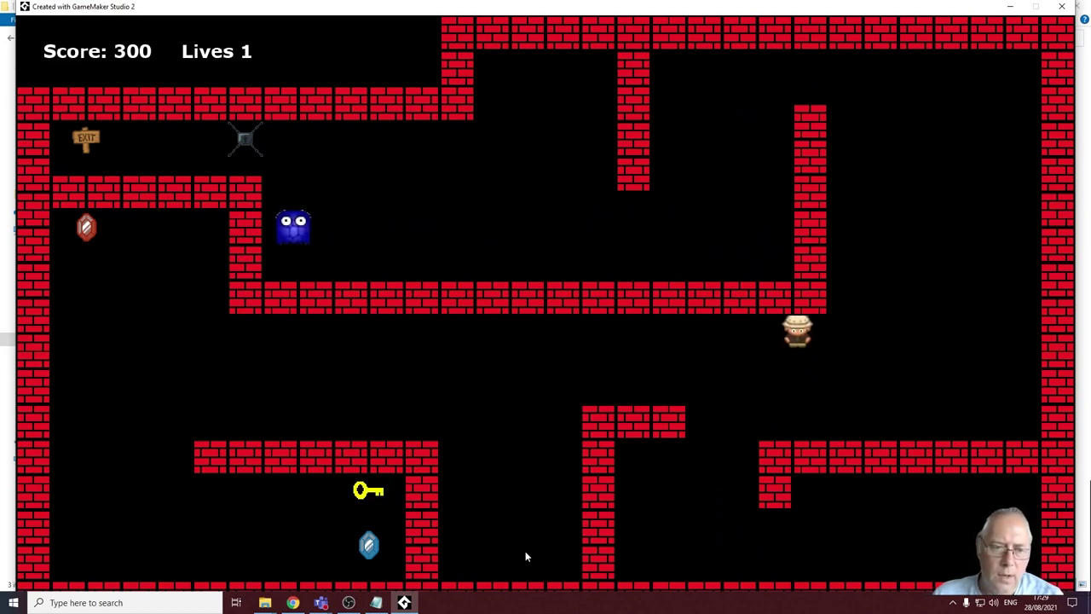
{"action": "key", "text": "Up"}
{"action": "key", "text": "Left"}
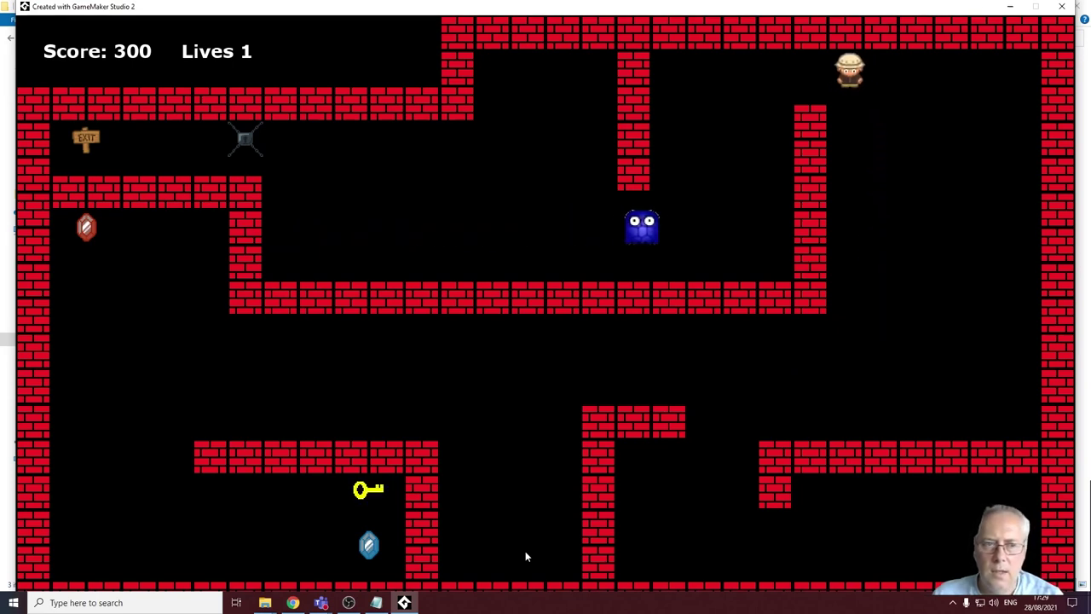
{"action": "key", "text": "Down"}
{"action": "key", "text": "Left"}
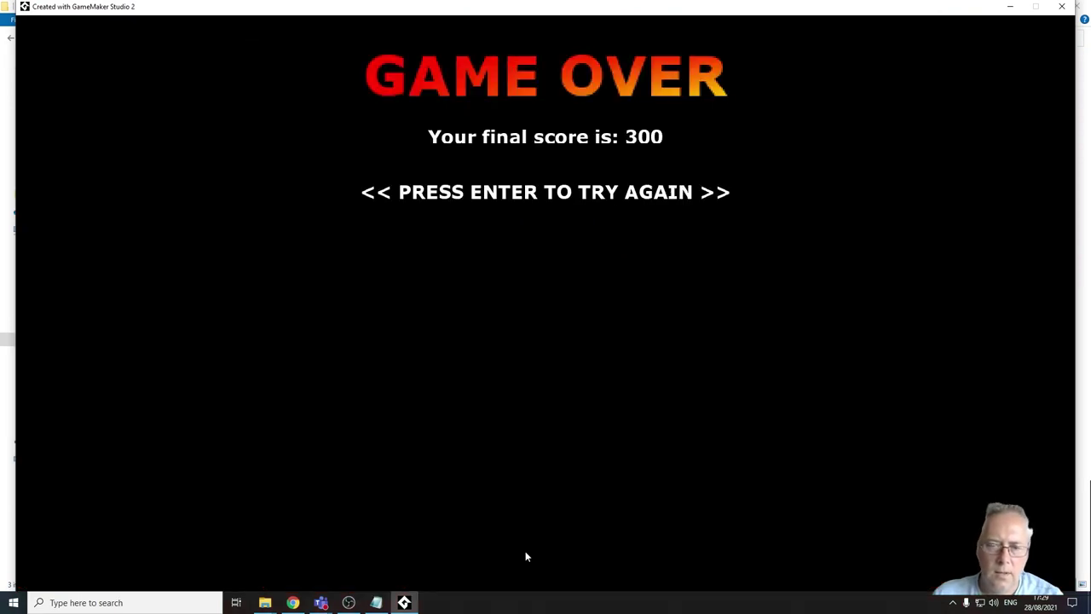
Step: Return from the Game Over screen to the welcome screen and close the game
{"action": "key", "text": "Return"}
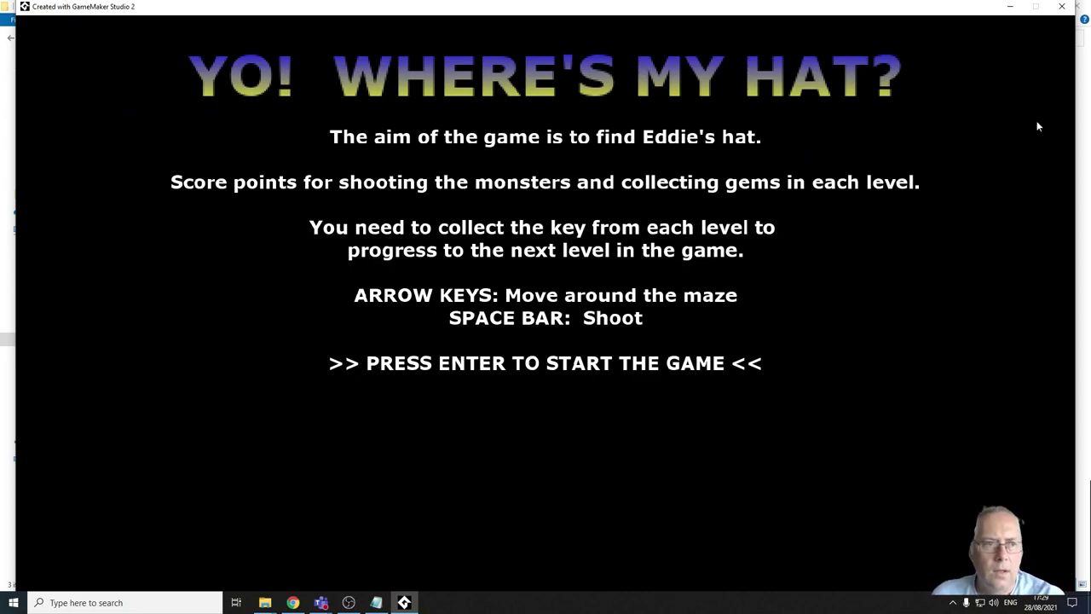
{"action": "left_click", "coordinate": [1061, 6]}
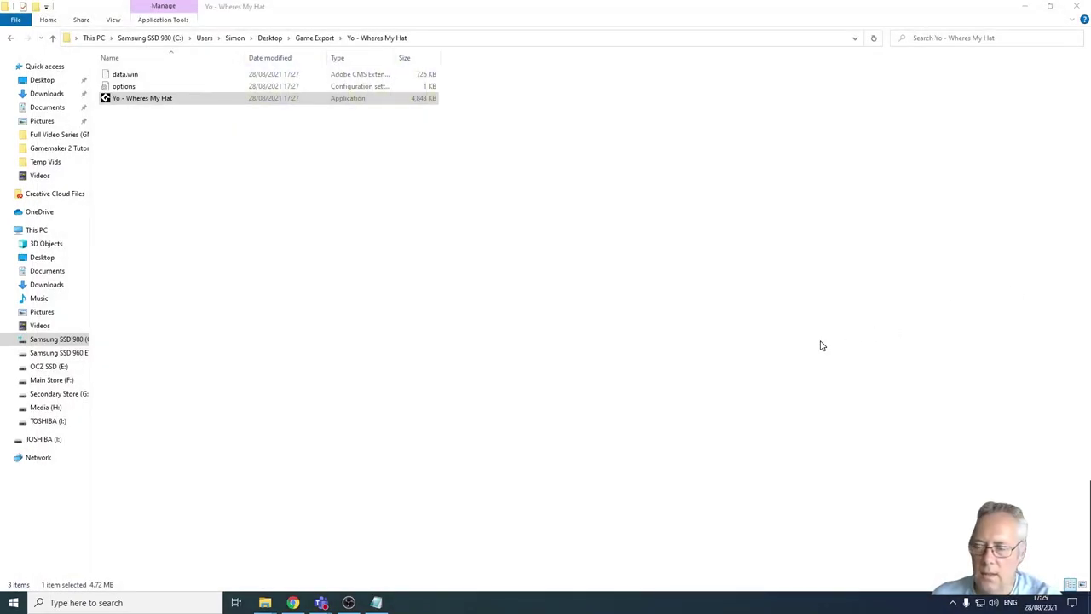